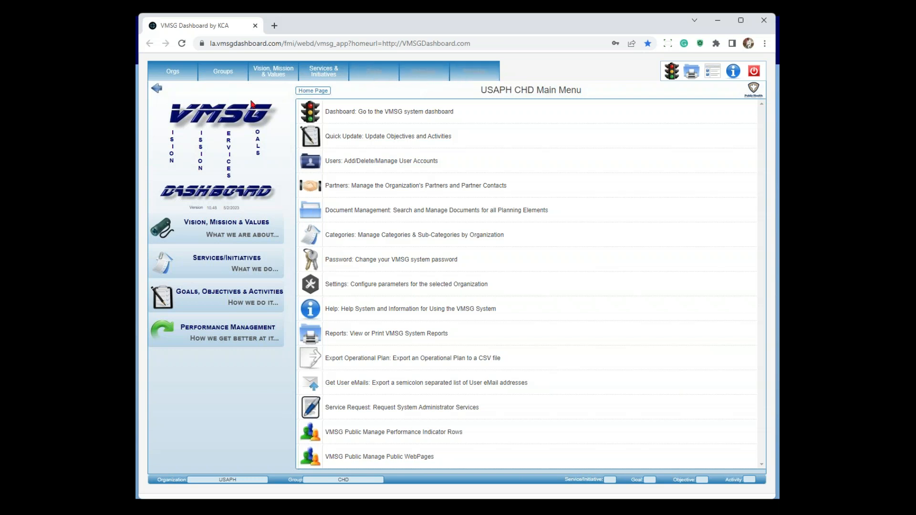
# Select the Tobacco - 2023 group under the Community Health Division and open its services and initiatives
pyautogui.click(226, 73)
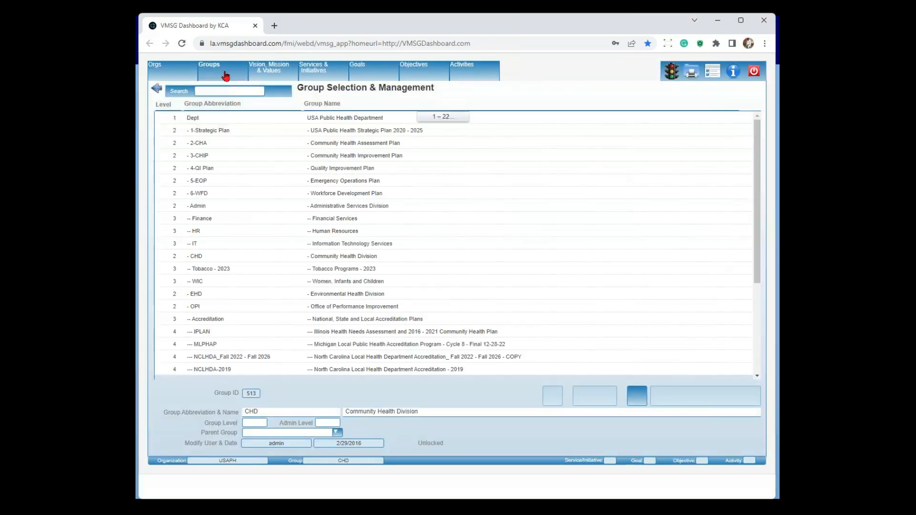
pyautogui.click(211, 271)
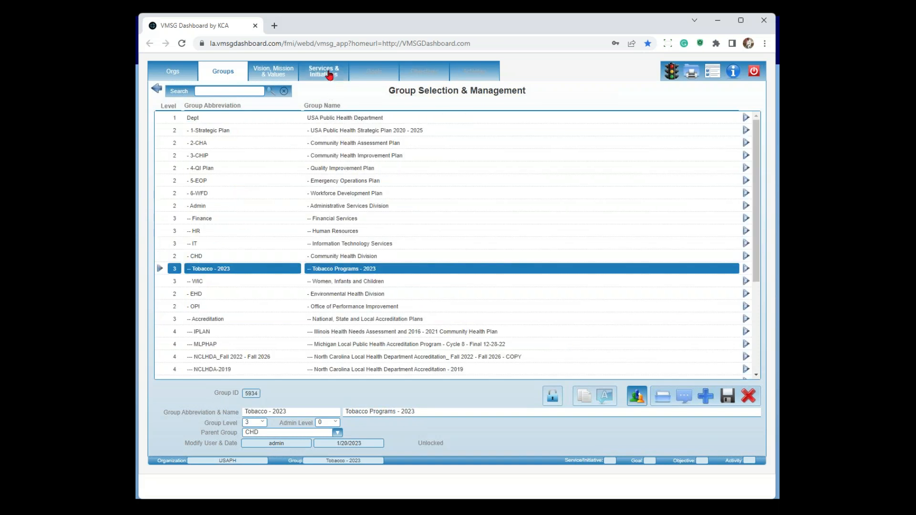
pyautogui.click(329, 75)
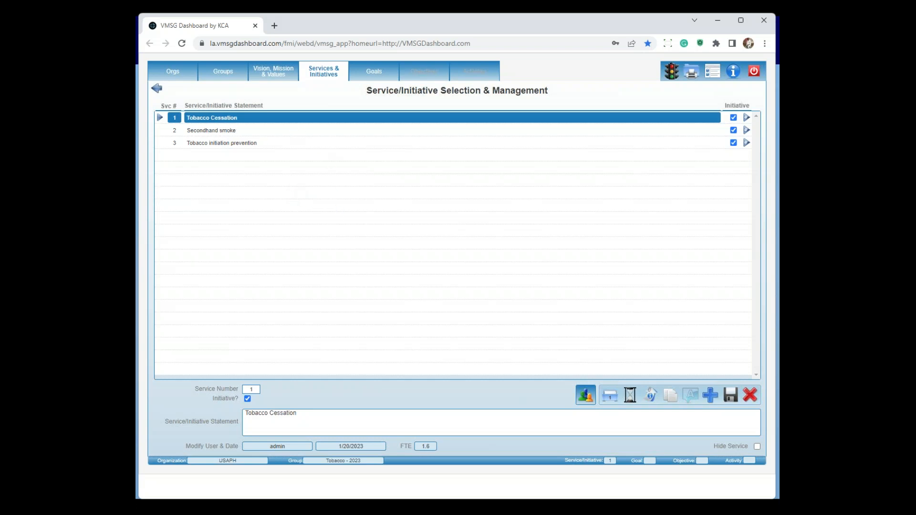
# Open the goals of the Tobacco Cessation initiative and examine the status colour choices for the high school smoking goal
pyautogui.click(377, 74)
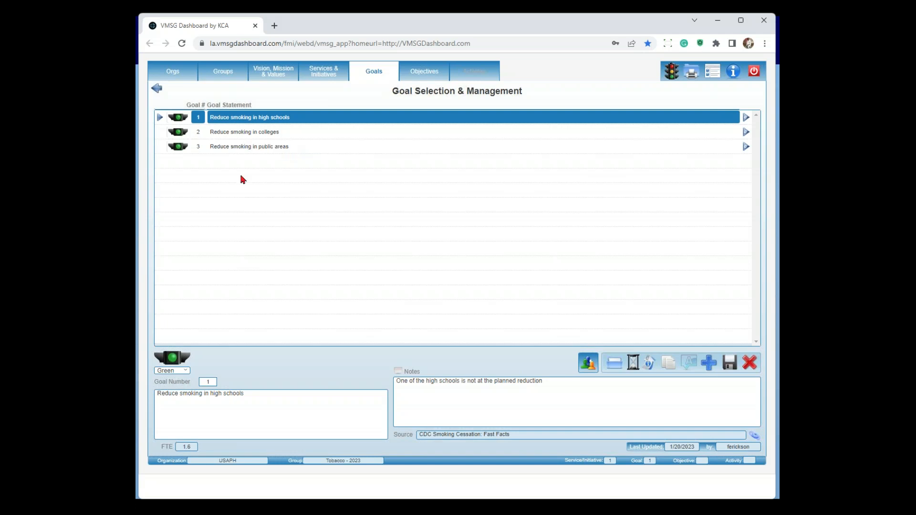
pyautogui.click(187, 374)
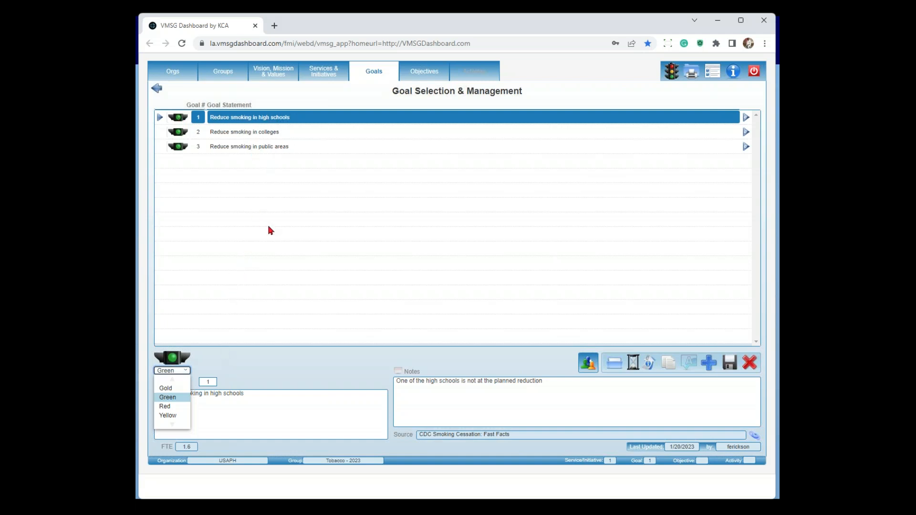
pyautogui.click(289, 362)
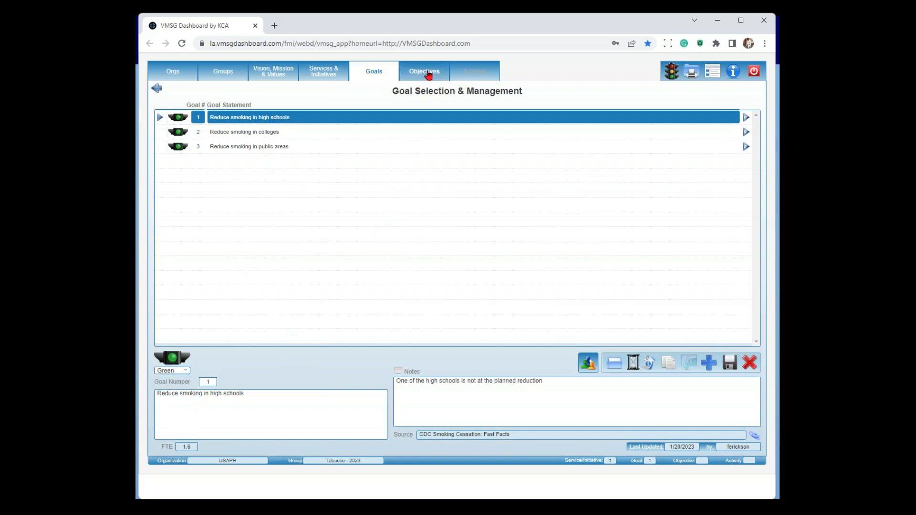
# Open the activities of the Wayne High School smoking objective and examine the activity type choices for activity 1
pyautogui.click(429, 75)
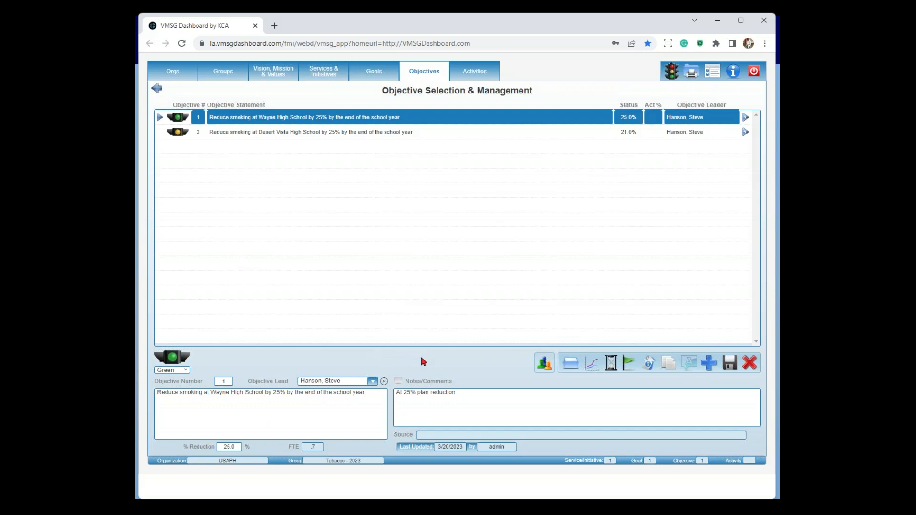
pyautogui.click(474, 76)
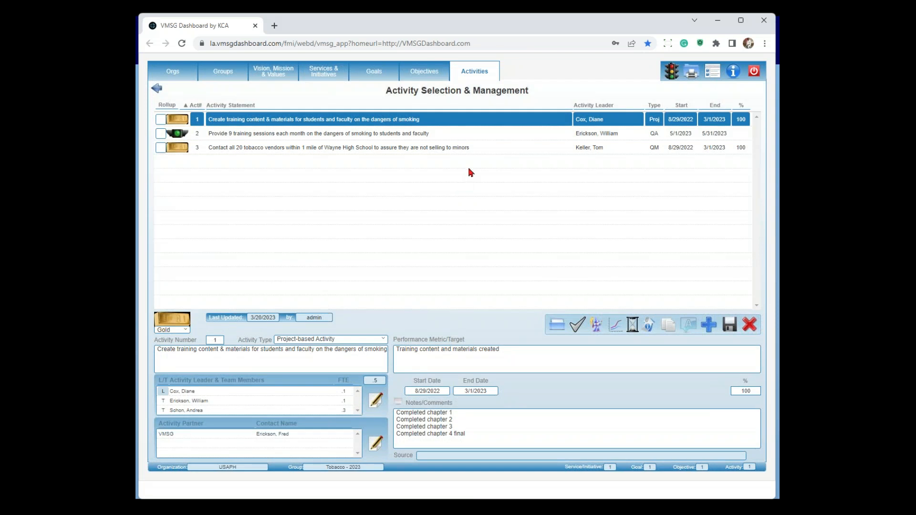
pyautogui.click(386, 341)
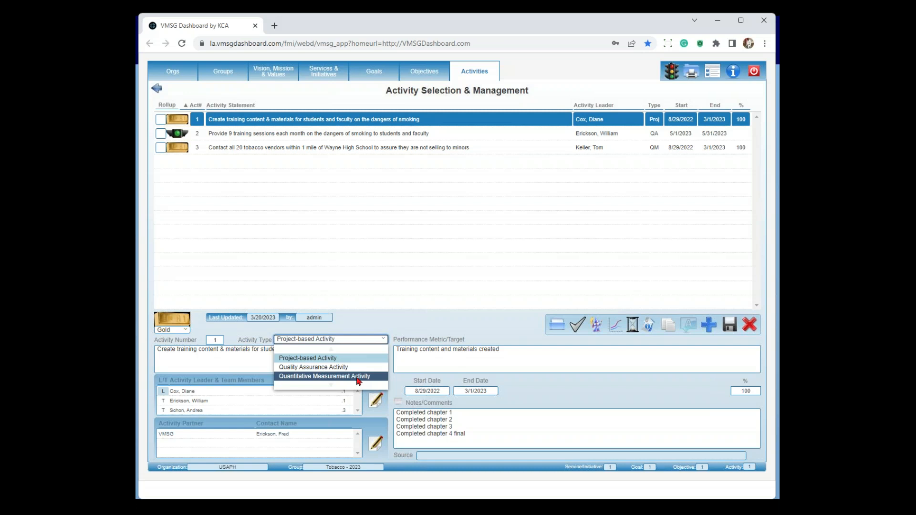
pyautogui.click(401, 319)
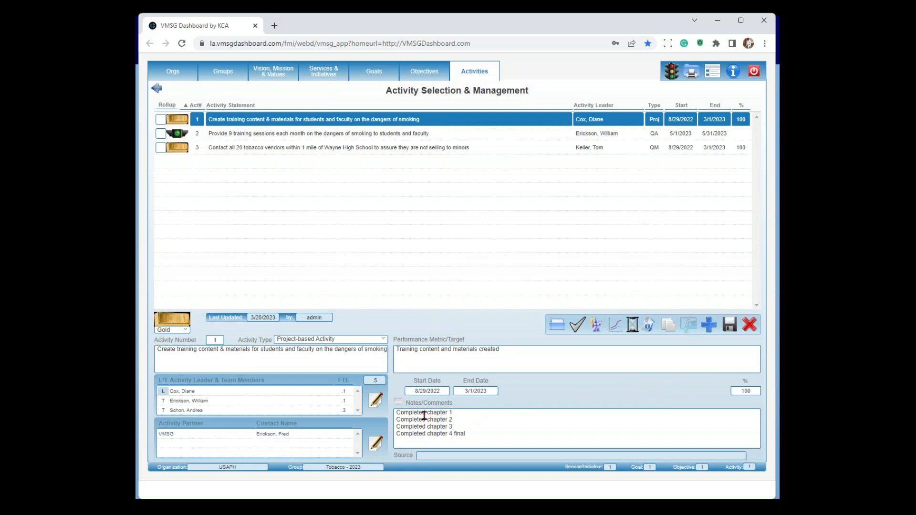
# Examine the leader and team assignments of activity 1, and revisit the objectives list before returning to the activities
pyautogui.click(377, 403)
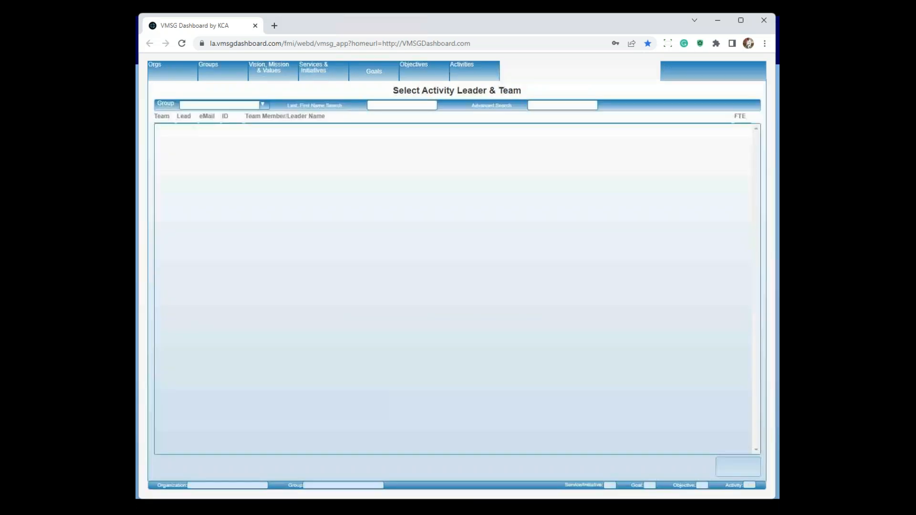
pyautogui.click(277, 106)
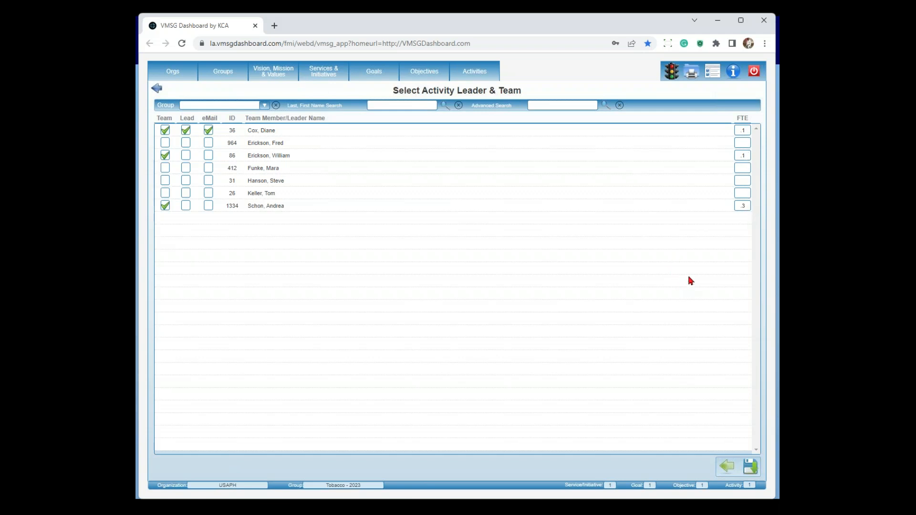
pyautogui.click(728, 471)
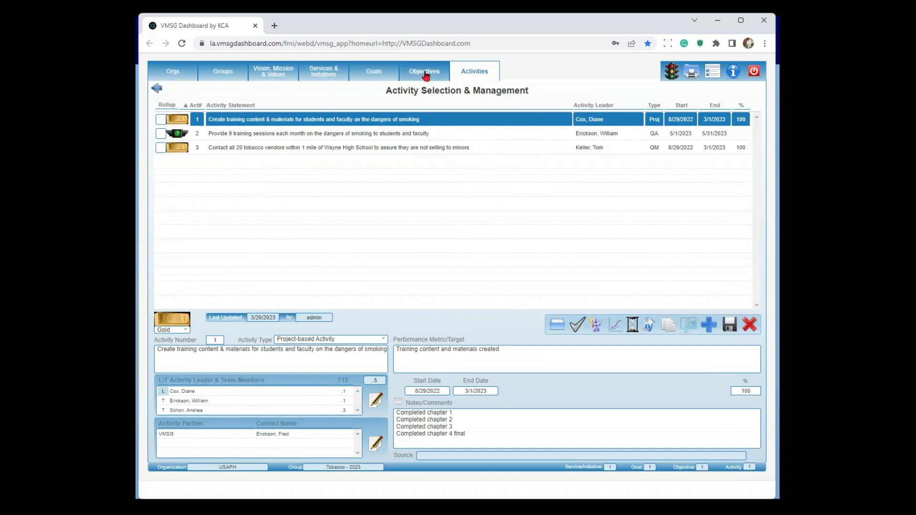
pyautogui.click(430, 73)
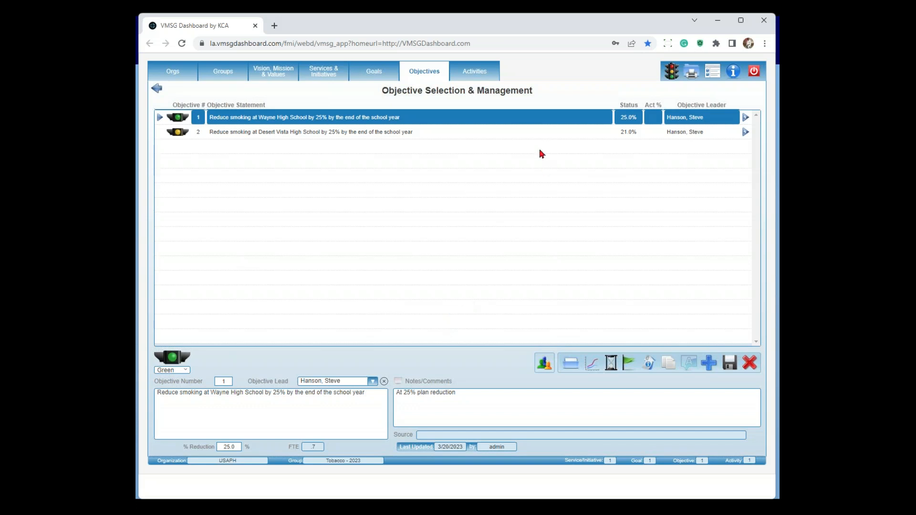
pyautogui.click(482, 73)
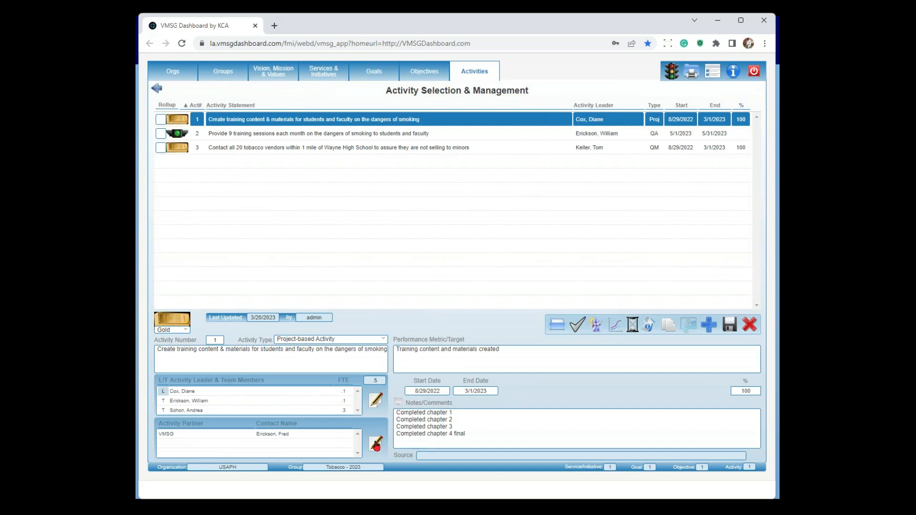
# Examine activity 1's partner selection and the contact for the VMSG Dashboard partner, and return to the activities without saving
pyautogui.click(377, 446)
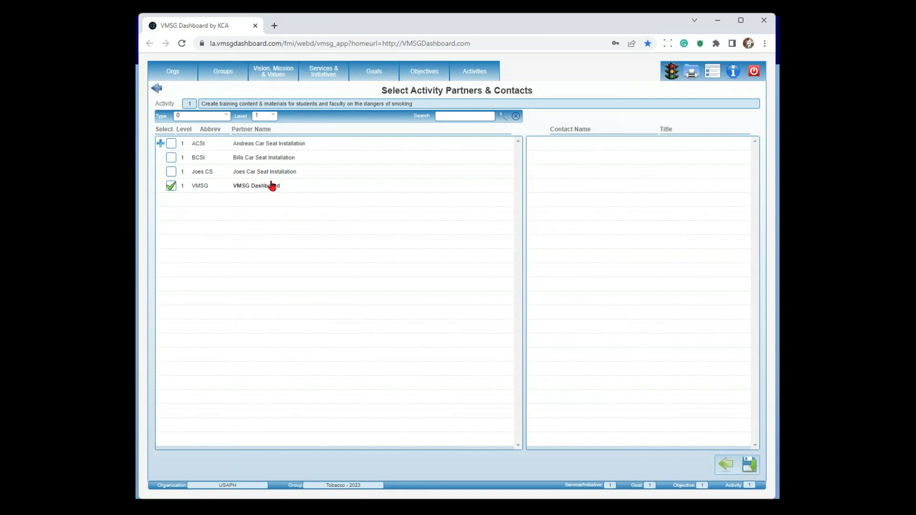
pyautogui.click(272, 186)
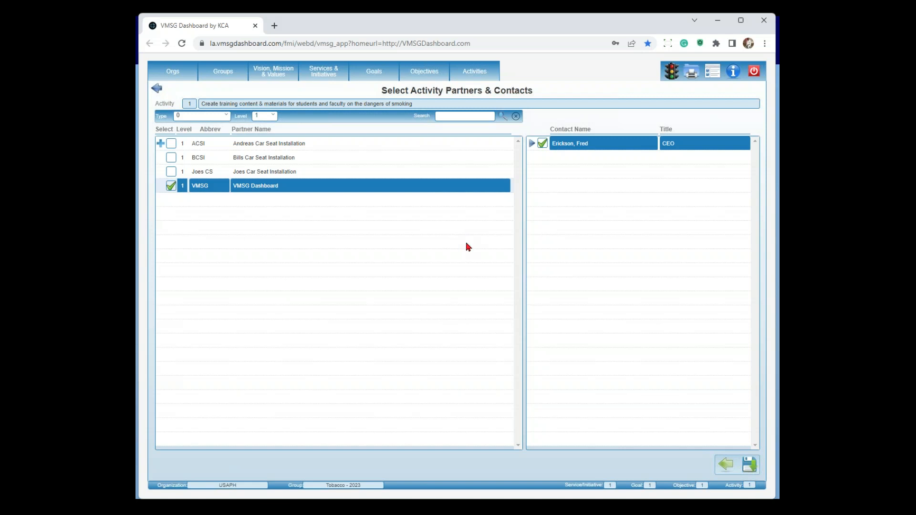
pyautogui.click(724, 466)
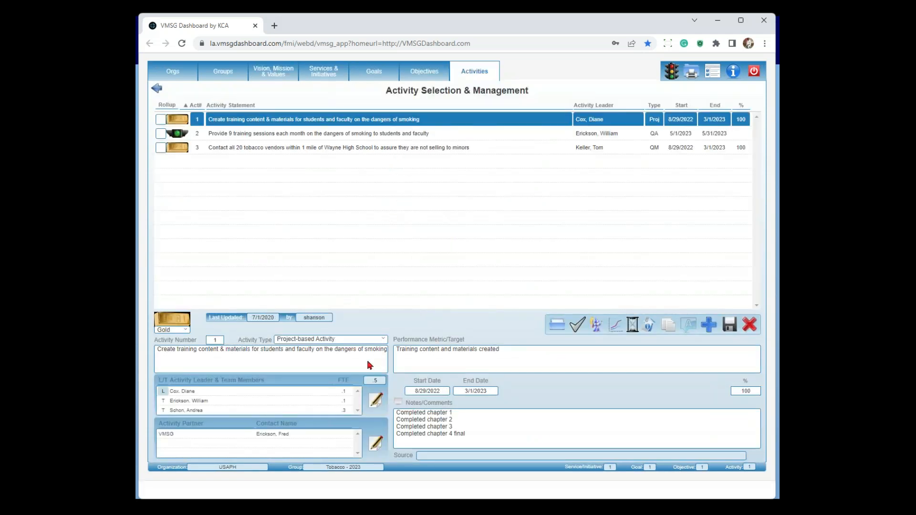
# Examine the Quality Assurance Activity Wizard and its frequency choices for activity 2, the monthly training sessions, and close the wizard
pyautogui.click(356, 137)
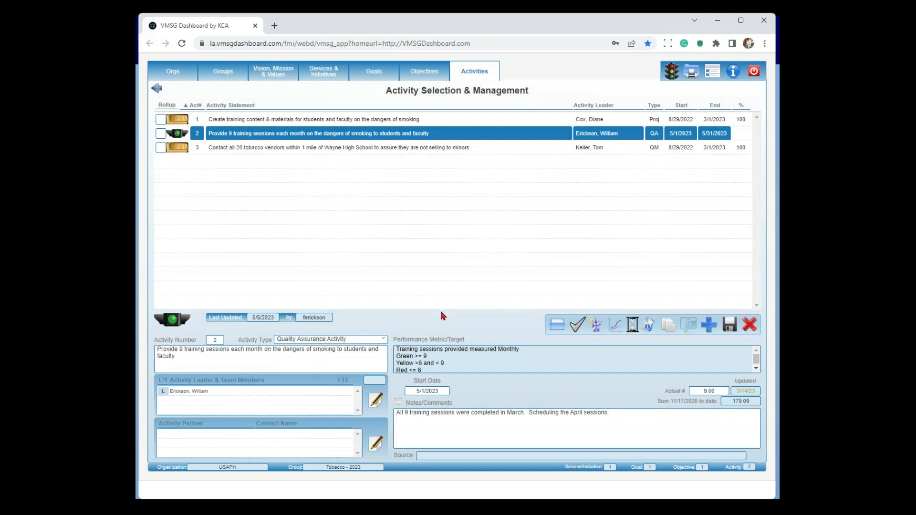
pyautogui.click(596, 327)
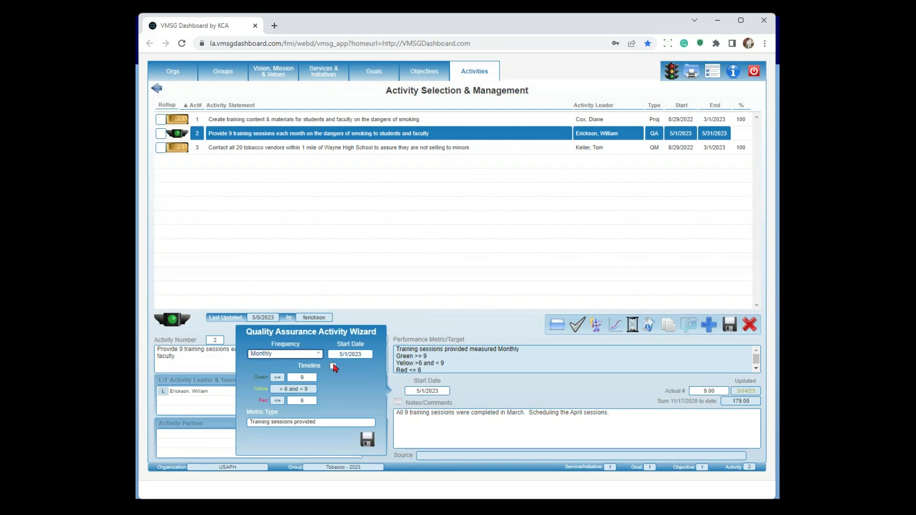
pyautogui.click(319, 355)
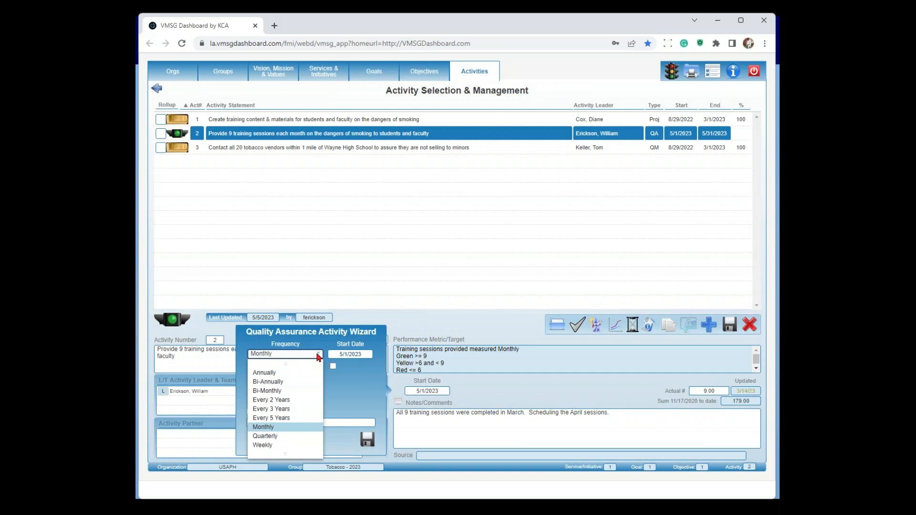
pyautogui.click(349, 404)
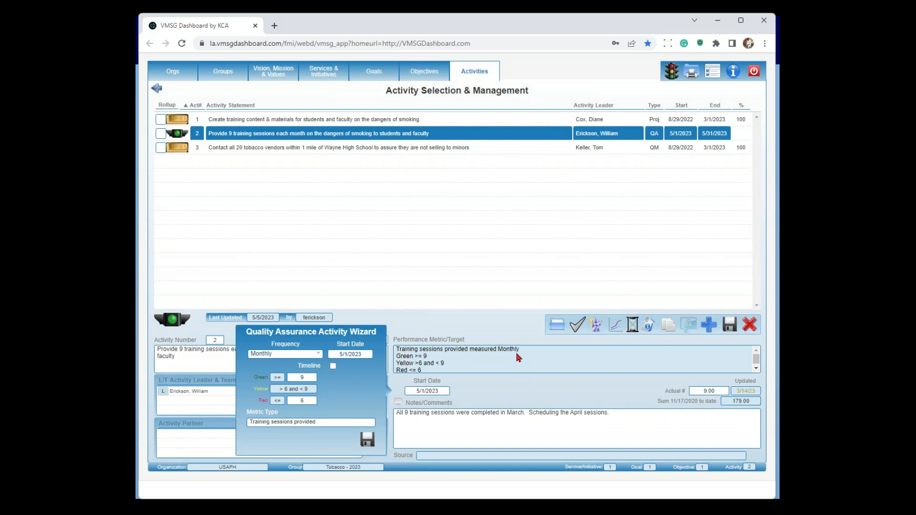
pyautogui.click(504, 394)
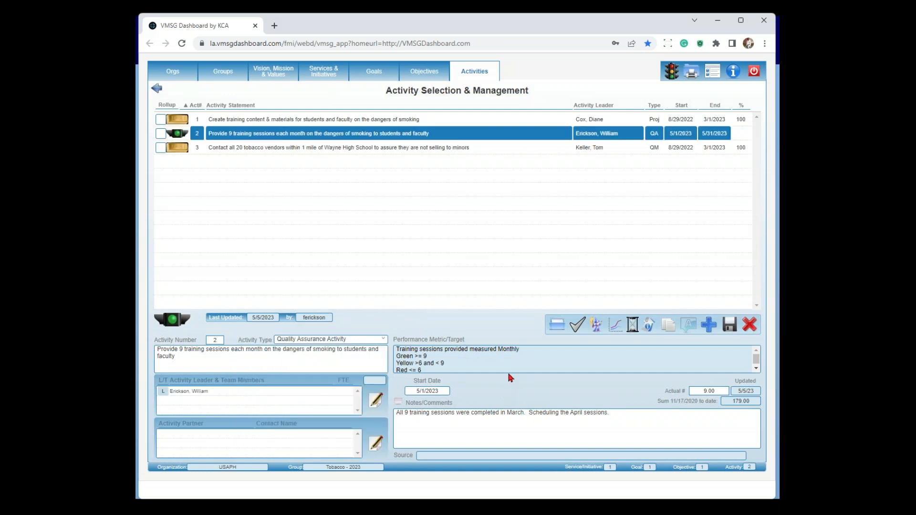
# Open activity 3 on contacting tobacco vendors, discarding changes to activity 2, and examine its QM Activity Wizard settings
pyautogui.click(397, 148)
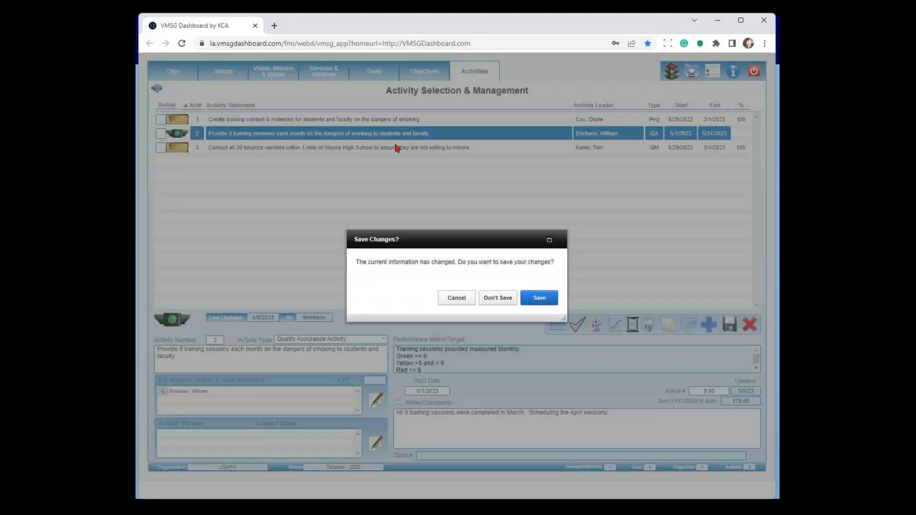
pyautogui.click(503, 302)
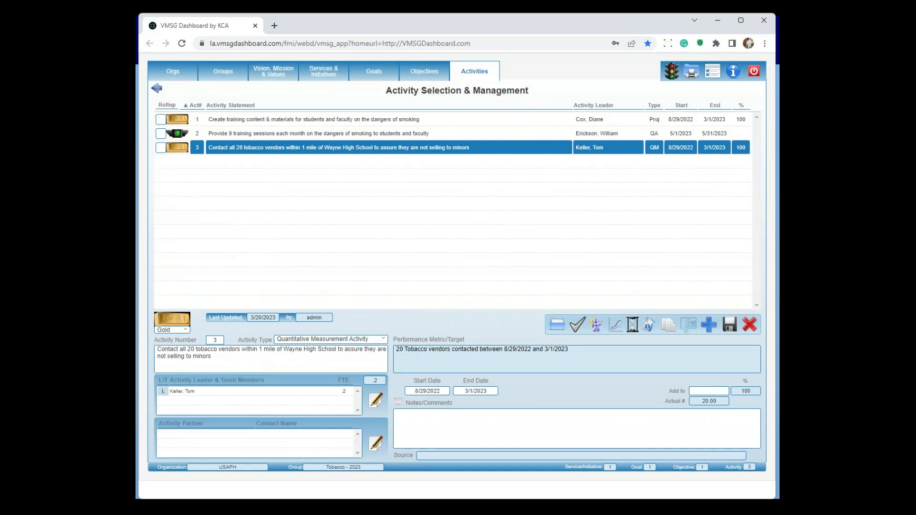
pyautogui.click(595, 328)
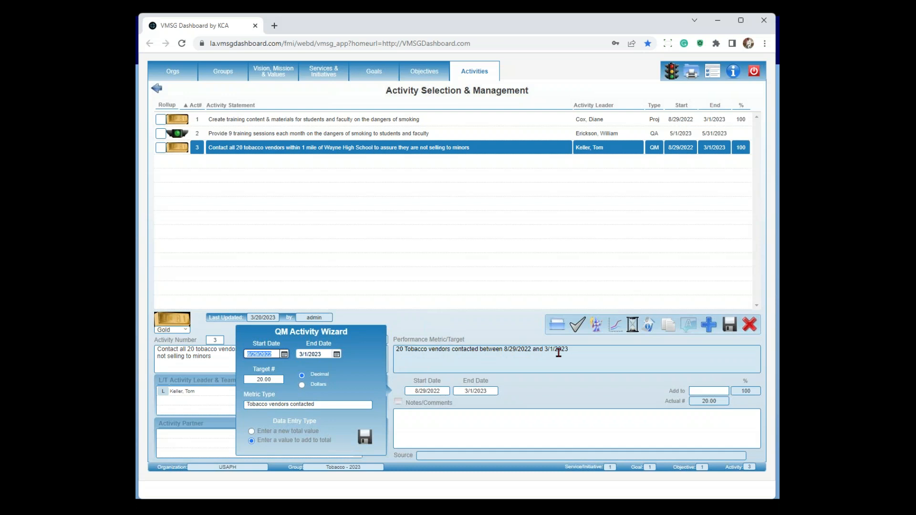
pyautogui.click(567, 397)
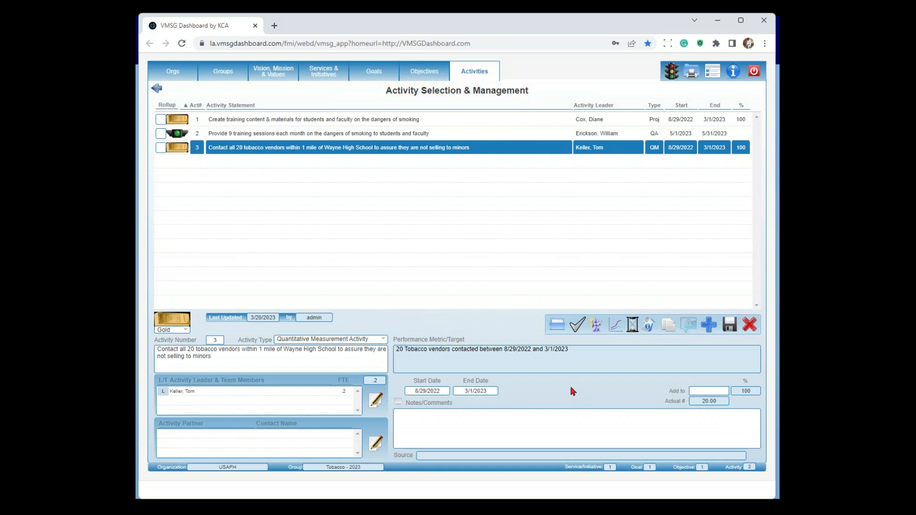
# Insert a date and user stamp in activity 3's notes, and discard that change while switching to activity 2
pyautogui.click(487, 428)
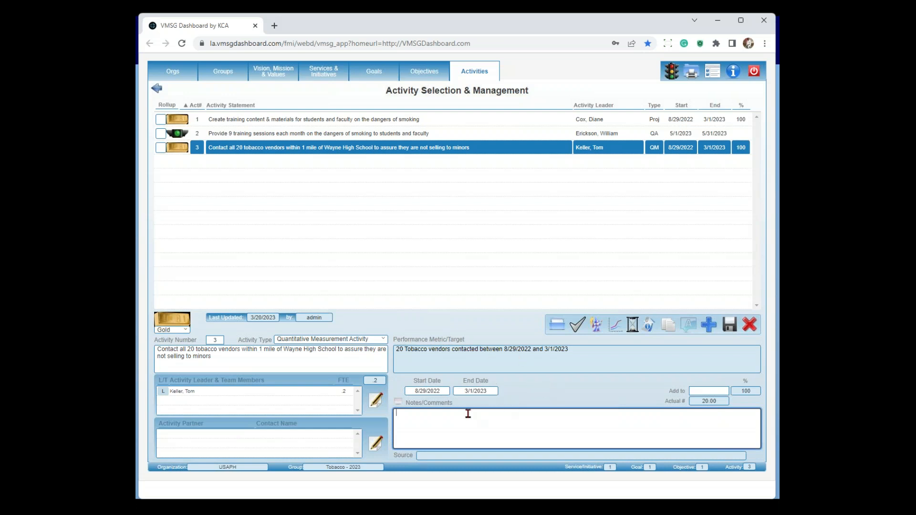
pyautogui.click(399, 410)
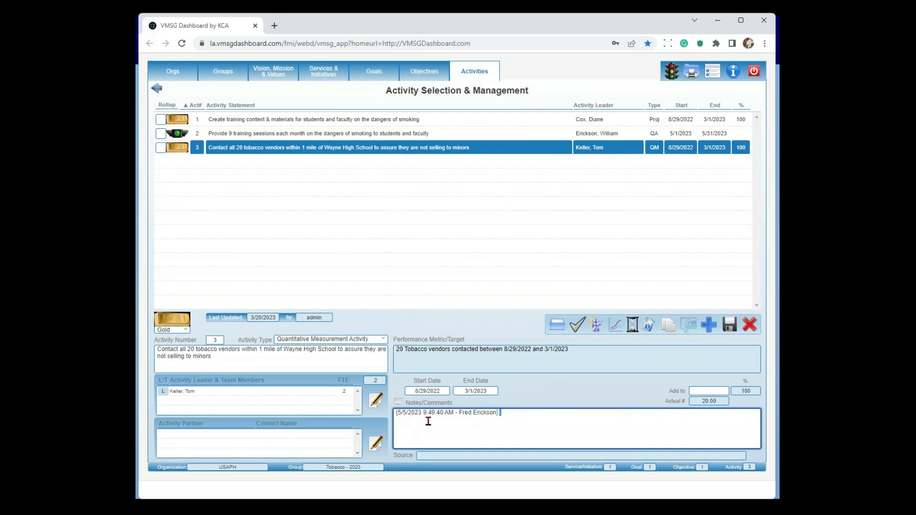
pyautogui.click(552, 388)
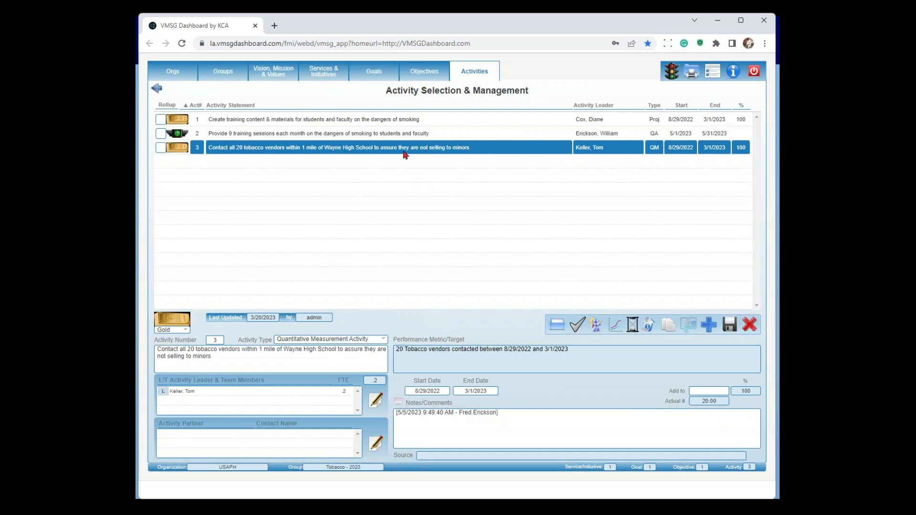
pyautogui.click(399, 136)
pyautogui.click(498, 301)
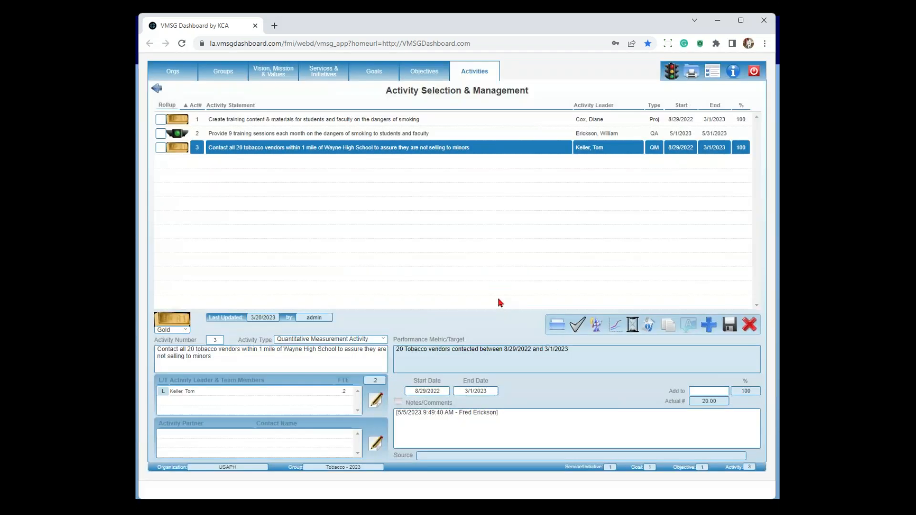
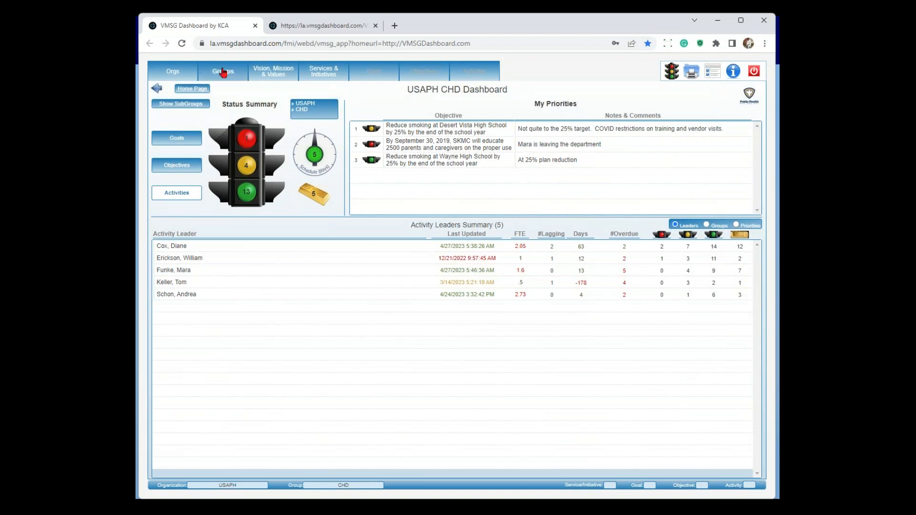
# Select the PHAB-Reaccreditation-2022-Local group and examine the goals under its Accreditation Process service
pyautogui.click(222, 72)
pyautogui.scroll(-4, 215, 219)
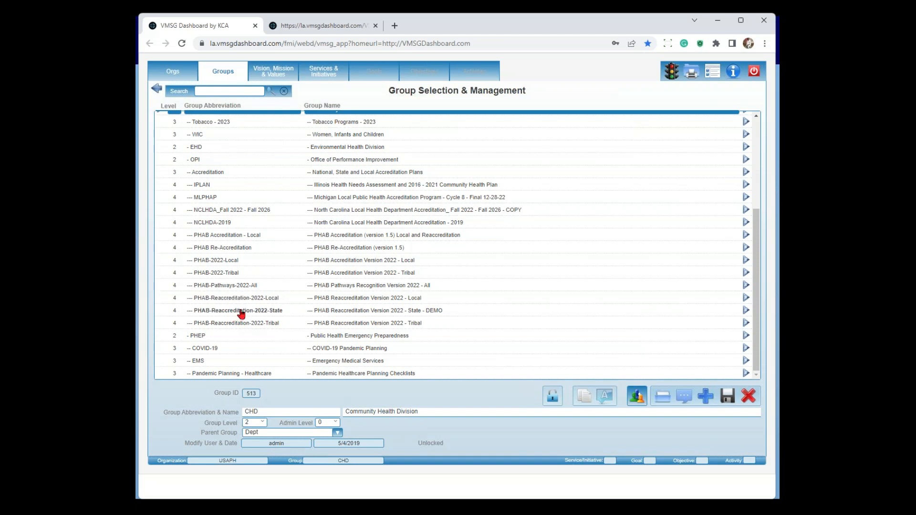
pyautogui.click(243, 298)
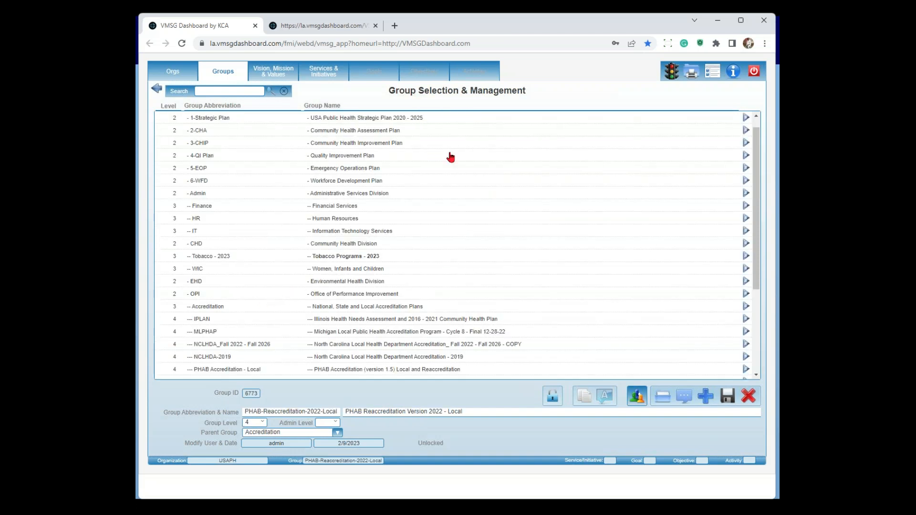
pyautogui.click(321, 76)
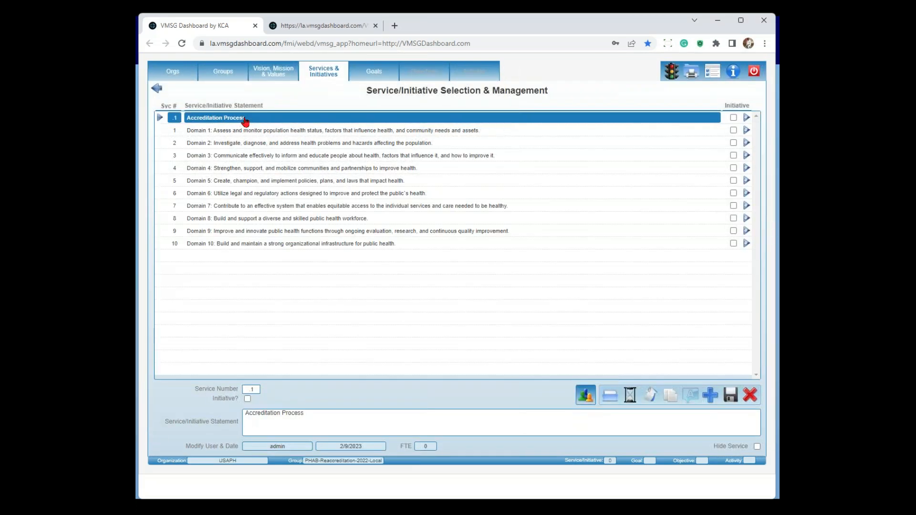
pyautogui.click(365, 77)
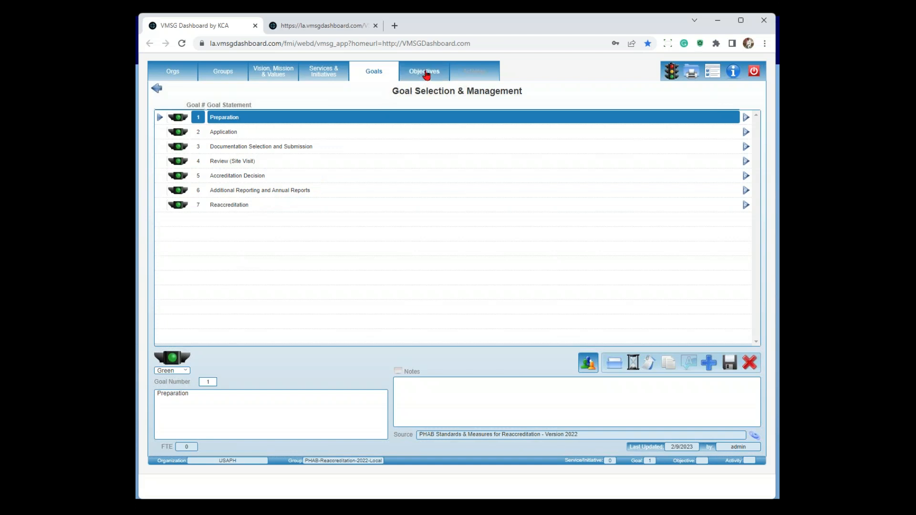
# Open the goals under Domain 1, view the linked source document for Standard 1.1, and close that document
pyautogui.click(329, 78)
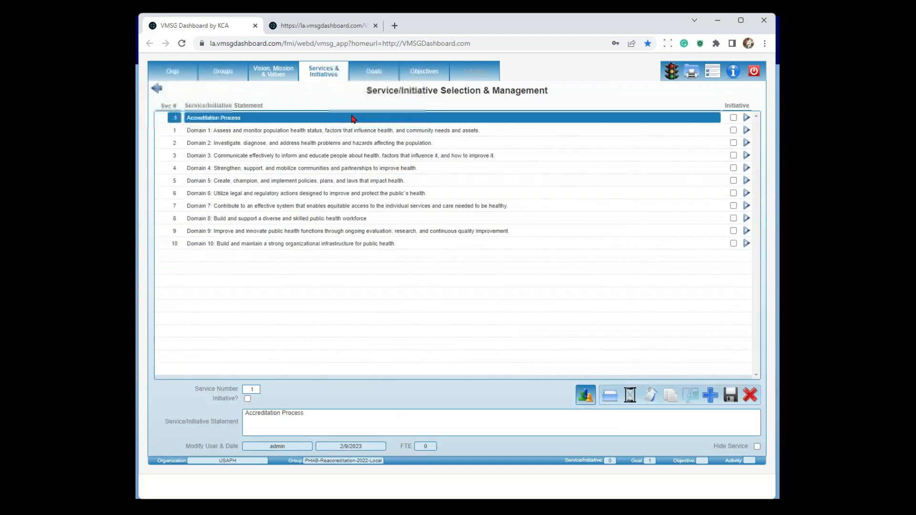
pyautogui.click(289, 133)
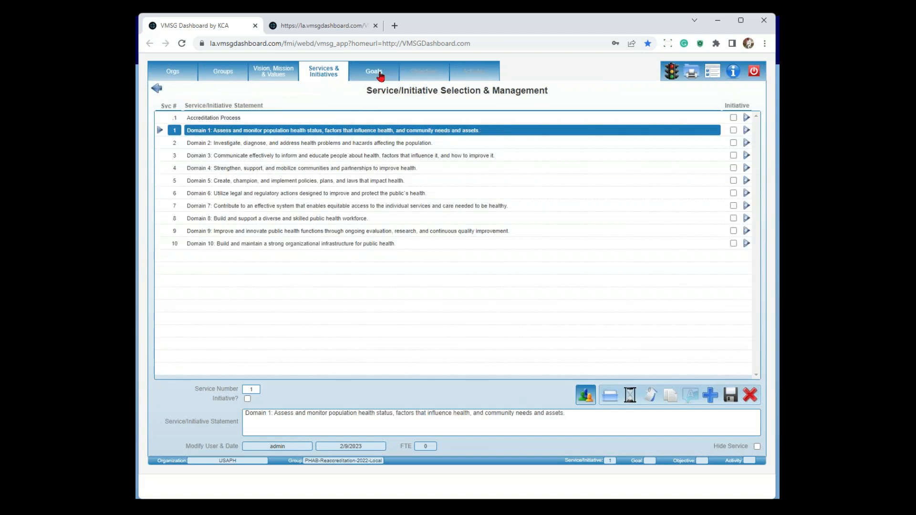
pyautogui.click(379, 75)
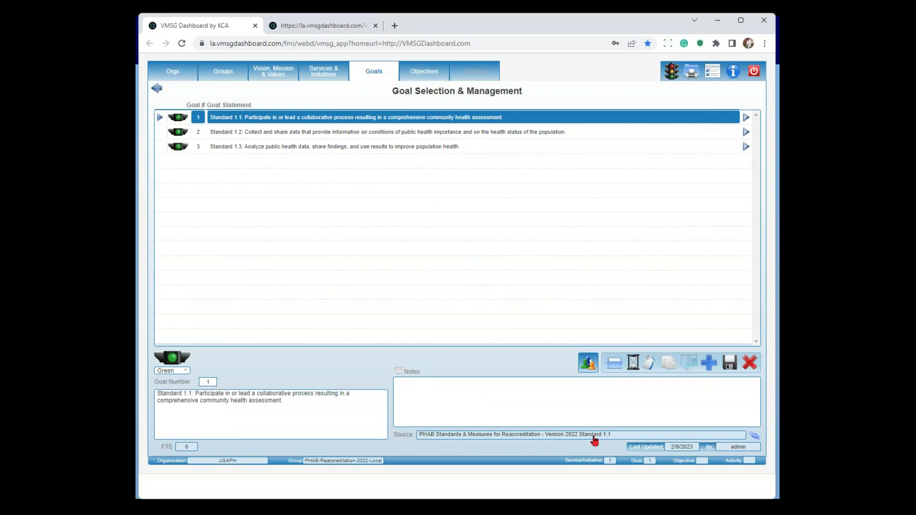
pyautogui.click(753, 437)
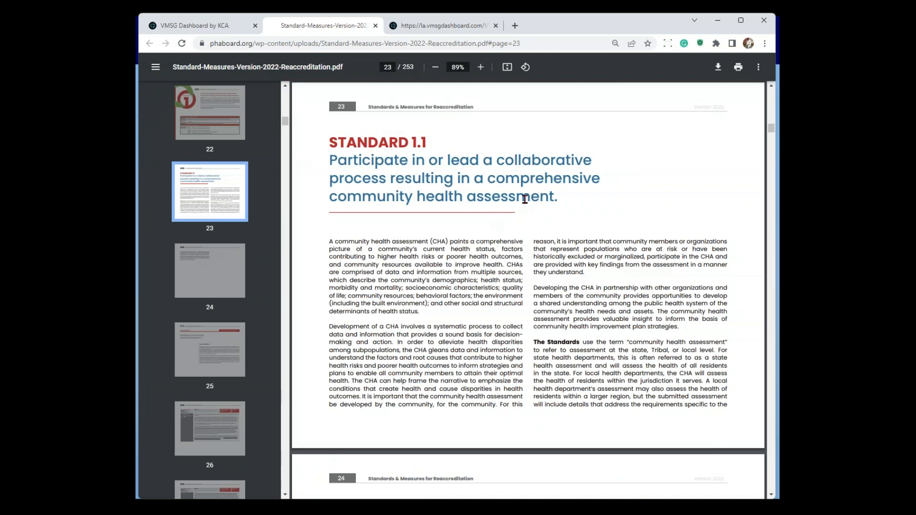
pyautogui.click(376, 26)
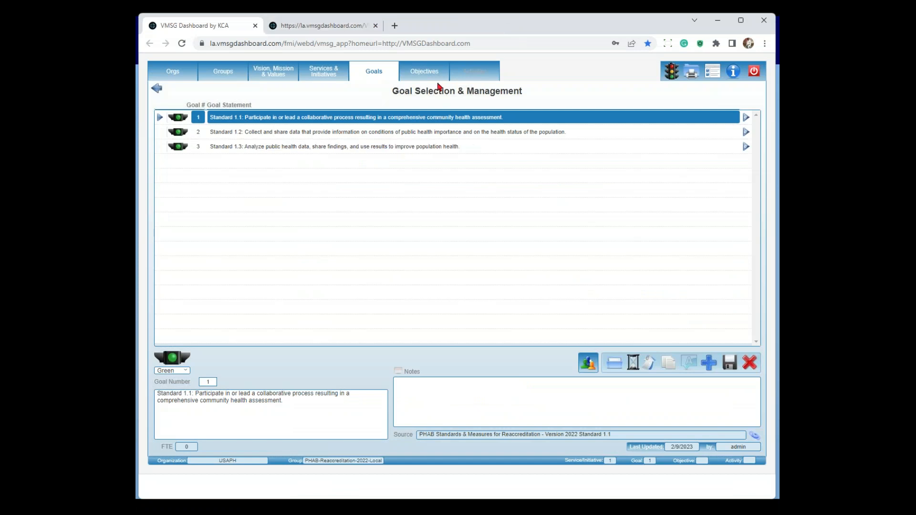
# Examine the objectives under Standard 1.1 and the activities of Measure 1.1.1 A, and open the documents attached to activity 1
pyautogui.click(435, 79)
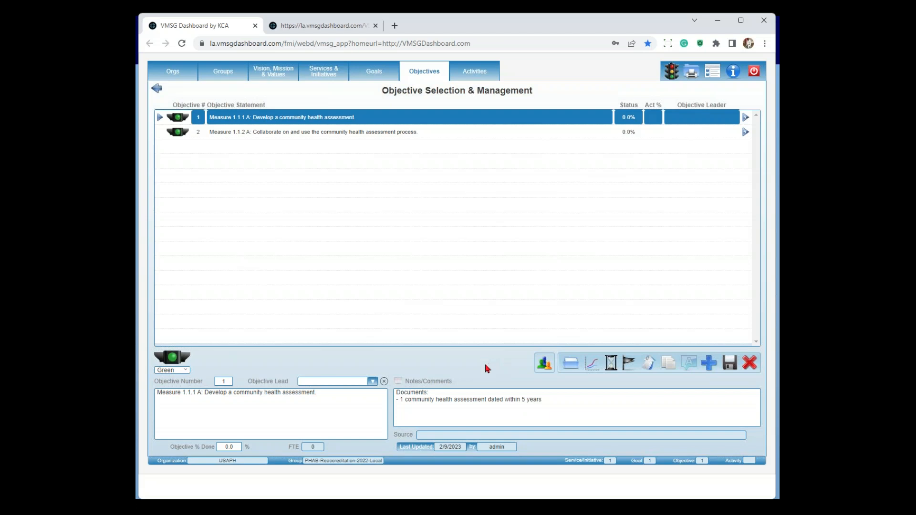
pyautogui.click(486, 77)
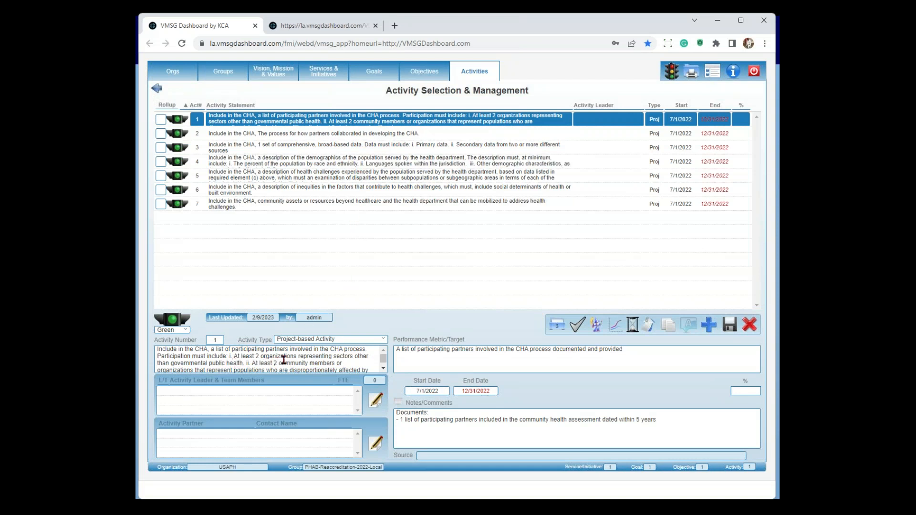
pyautogui.click(559, 327)
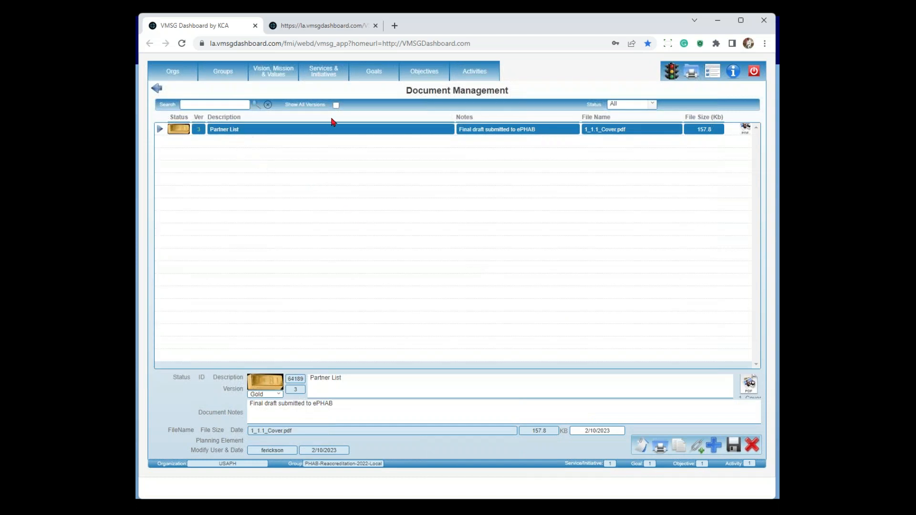
# Show all versions of the Partner List document, examine versions 2 and 3, and return to the services and initiatives
pyautogui.click(336, 105)
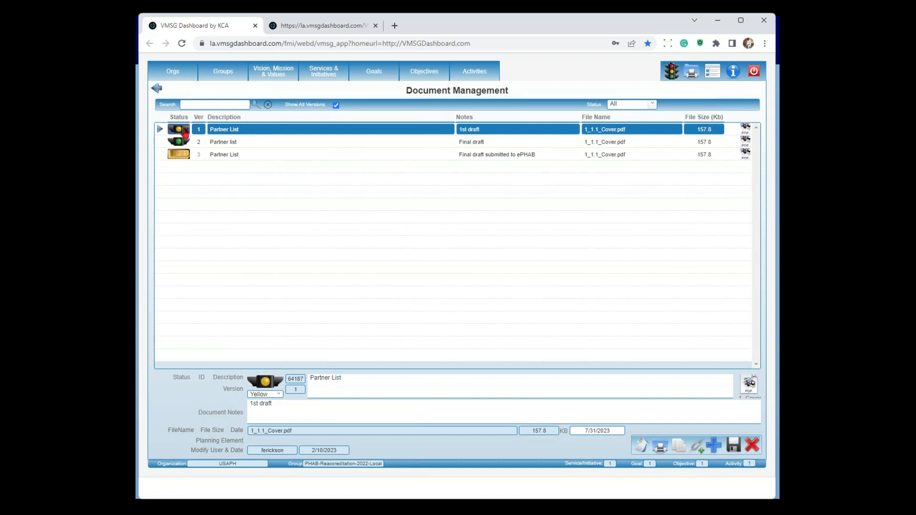
pyautogui.click(223, 143)
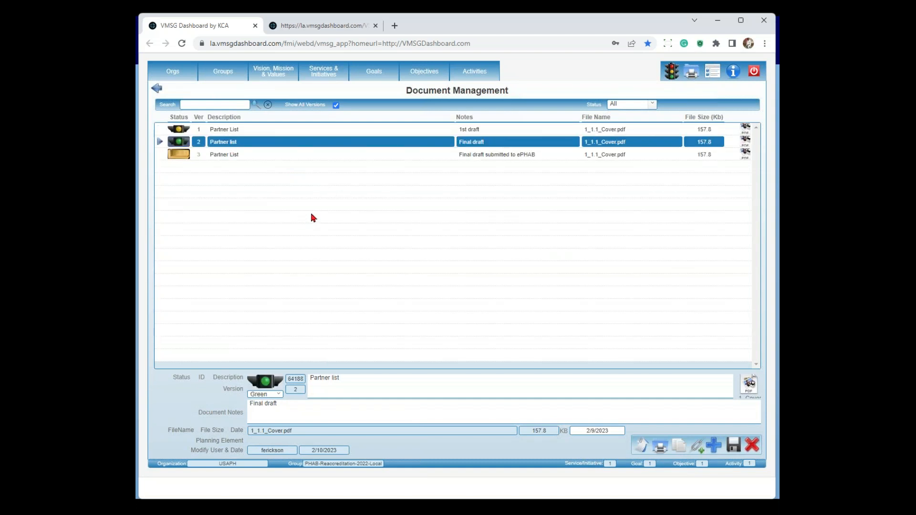
pyautogui.click(225, 155)
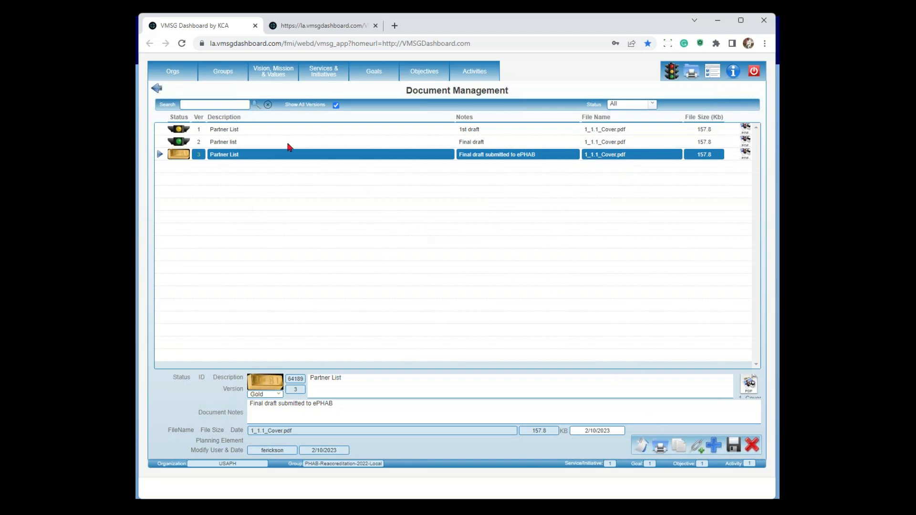
pyautogui.click(159, 90)
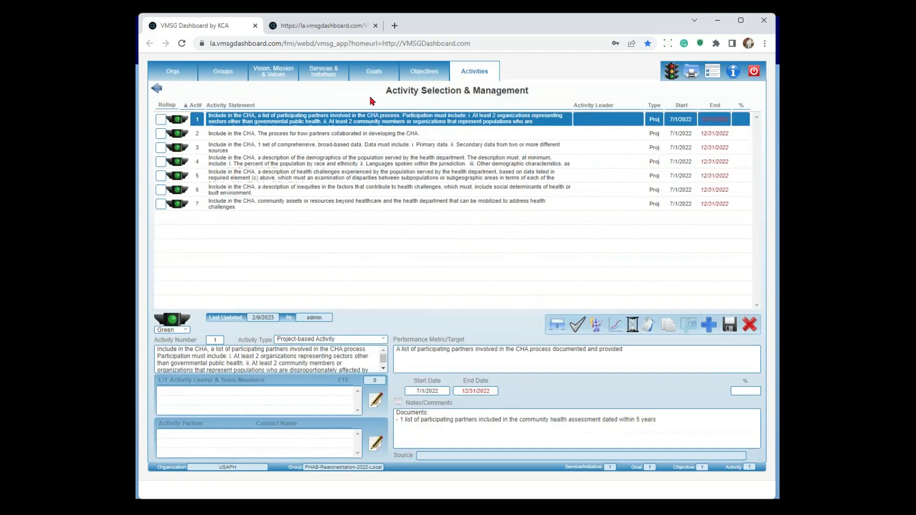
pyautogui.click(327, 75)
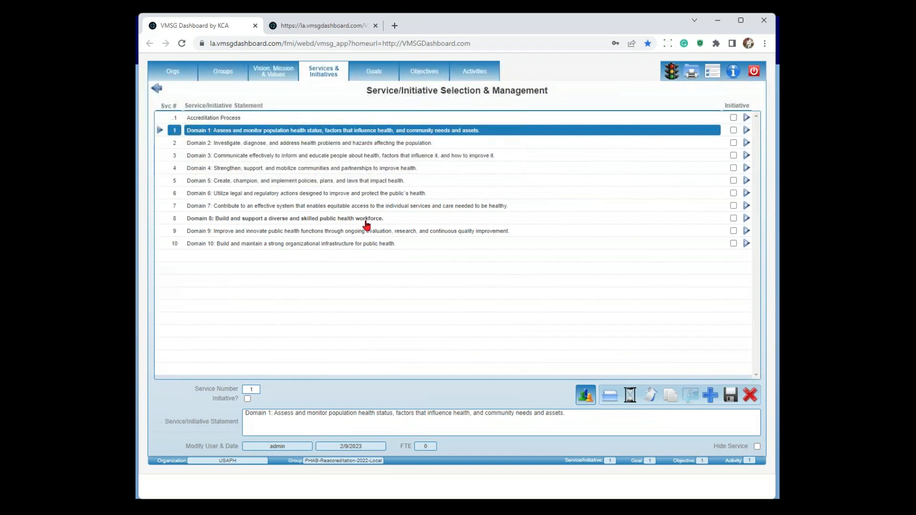
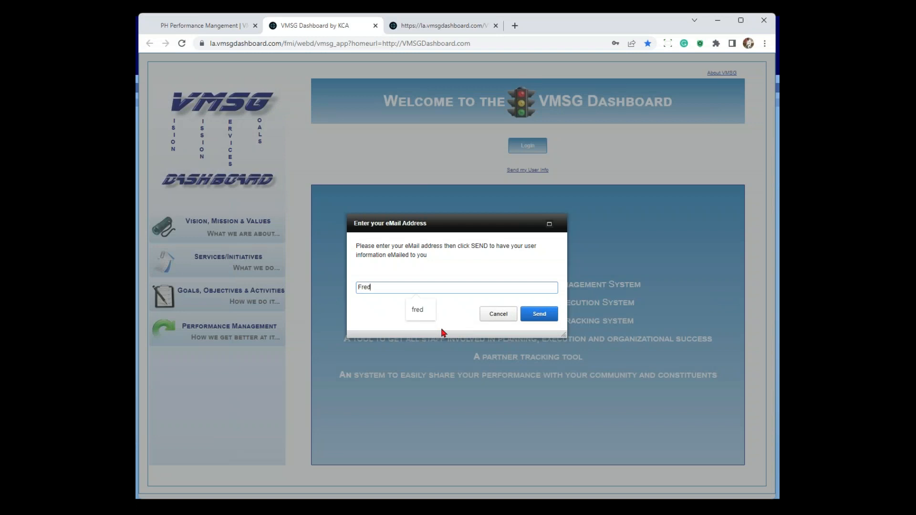
# Complete the account's e-mail address, send the request to have the user information e-mailed, and close the confirmation
pyautogui.write('@kca-inc.com')
pyautogui.click(539, 319)
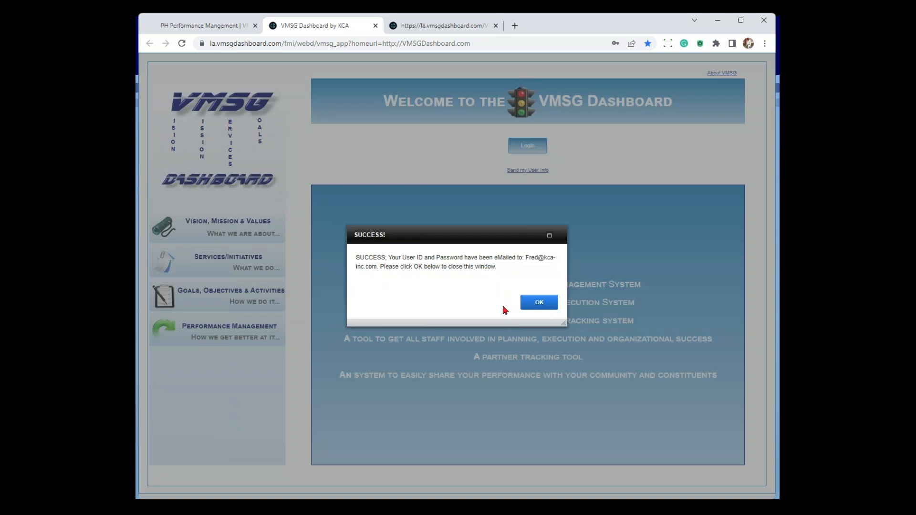
pyautogui.click(543, 305)
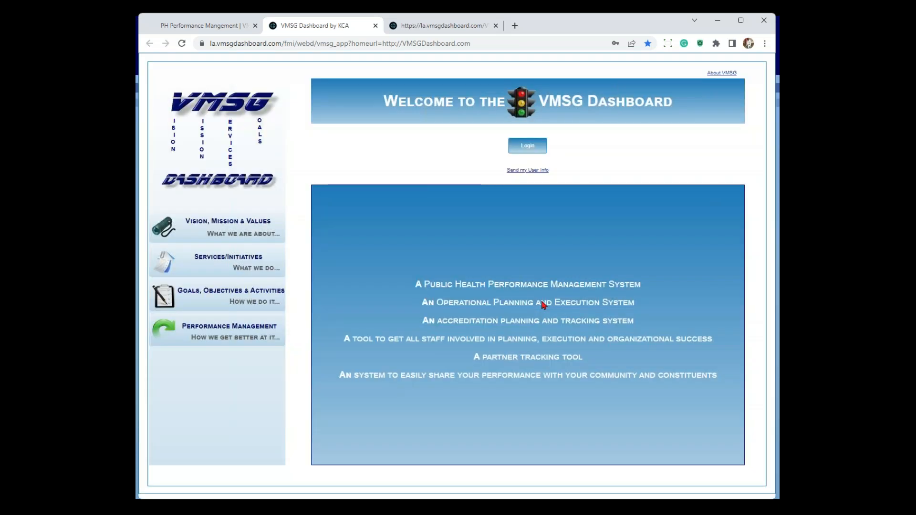
# Log in to the Quick Update screen with the prefilled credentials, and open the password change form and cancel it
pyautogui.click(526, 146)
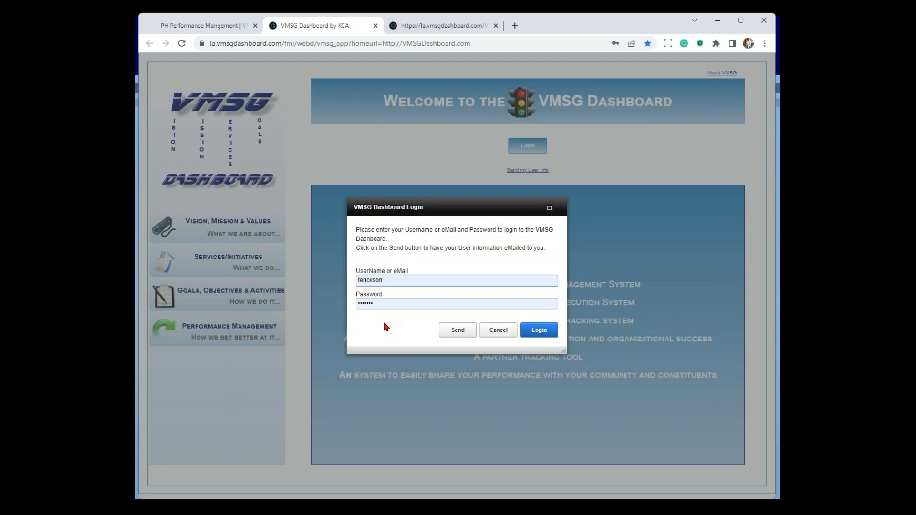
pyautogui.click(540, 332)
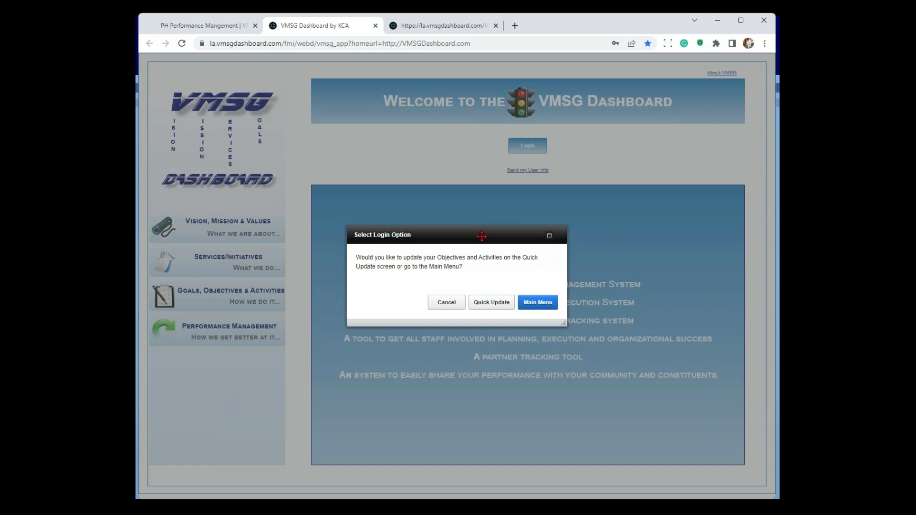
pyautogui.click(492, 303)
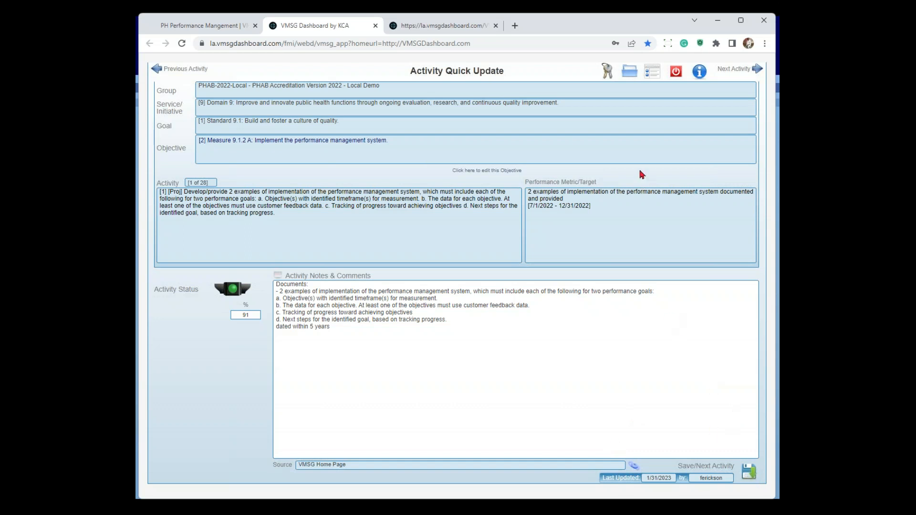
pyautogui.click(608, 72)
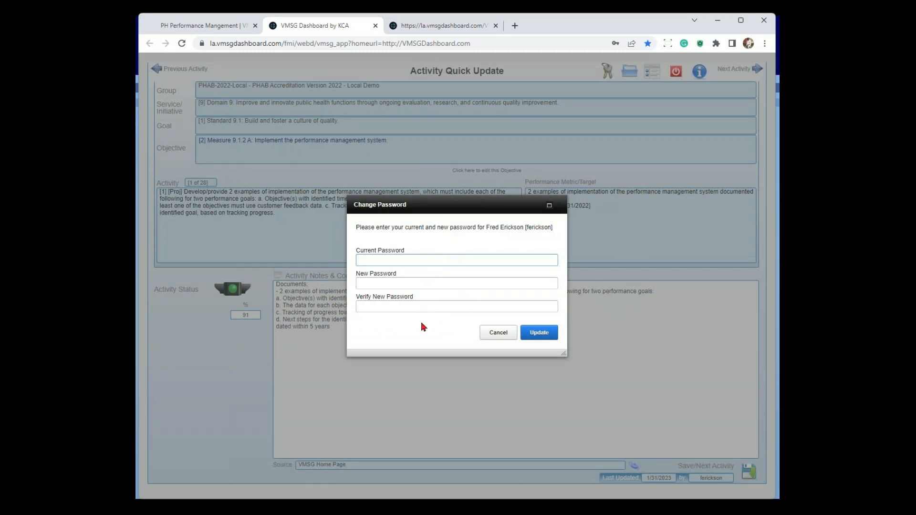
pyautogui.click(492, 335)
# Save and advance through the assigned activities in Activity Quick Update, from the first to activity 28 of 28
pyautogui.click(745, 473)
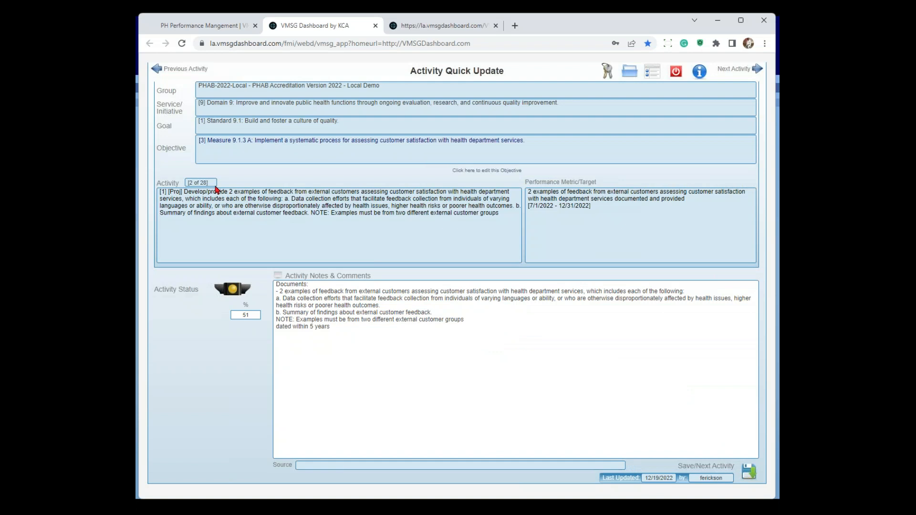
pyautogui.click(750, 472)
pyautogui.click(750, 472)
pyautogui.click(750, 472)
pyautogui.click(750, 472)
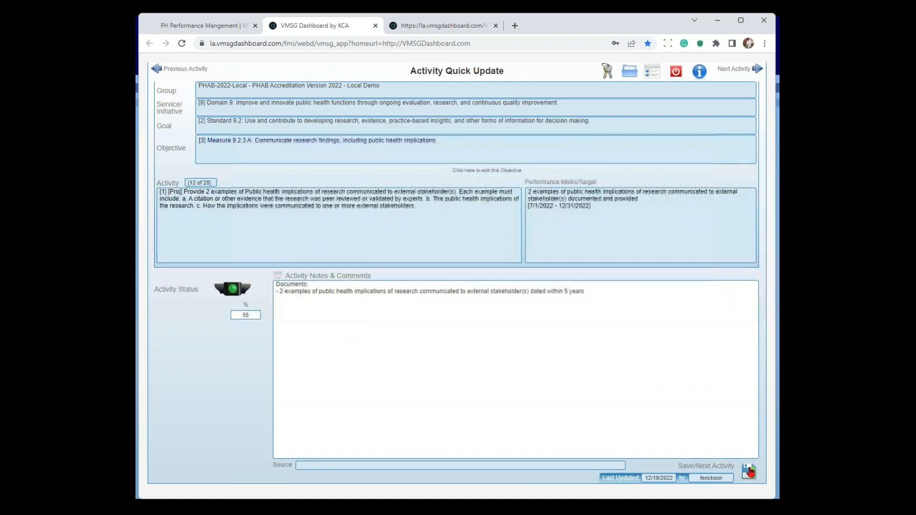
pyautogui.click(749, 471)
pyautogui.click(749, 472)
pyautogui.click(750, 472)
pyautogui.click(749, 472)
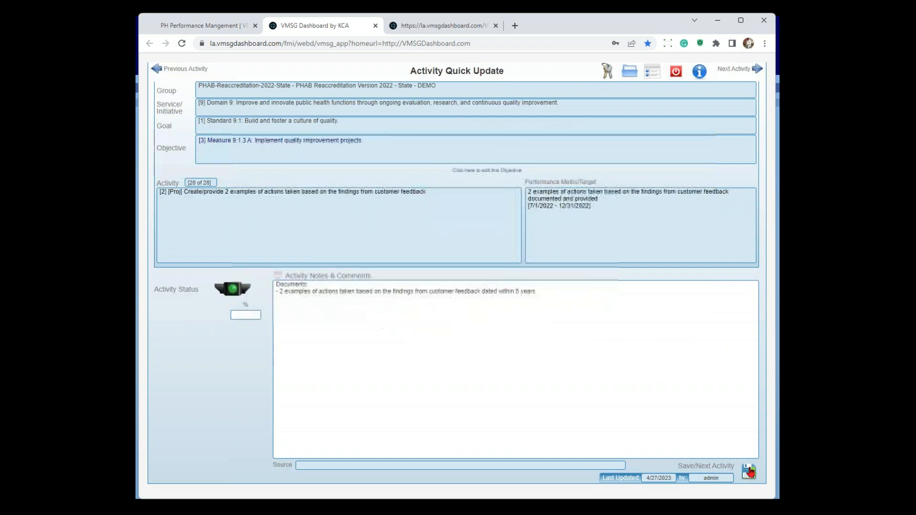
pyautogui.click(749, 472)
pyautogui.click(750, 472)
pyautogui.click(750, 471)
pyautogui.click(750, 472)
pyautogui.click(749, 472)
pyautogui.click(749, 472)
pyautogui.click(750, 472)
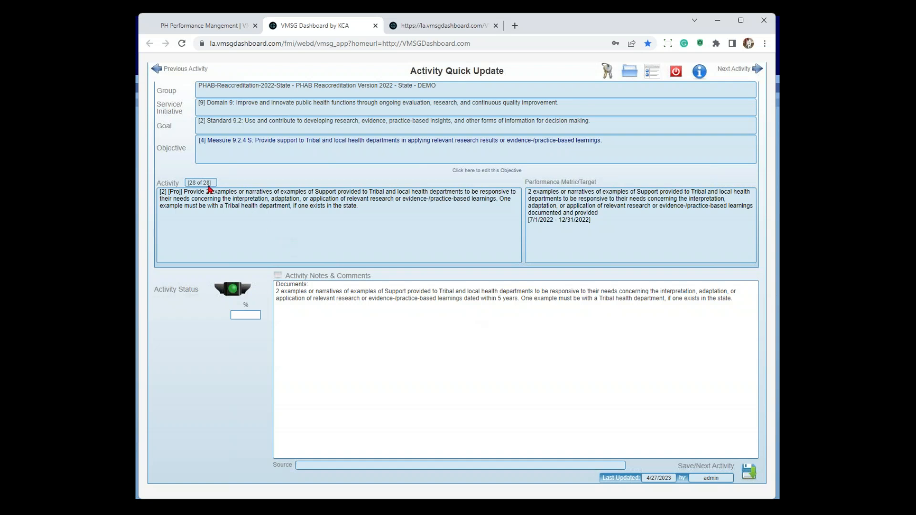
# Save the last activity to move on to Objective Quick Update, and save the first objective
pyautogui.click(749, 474)
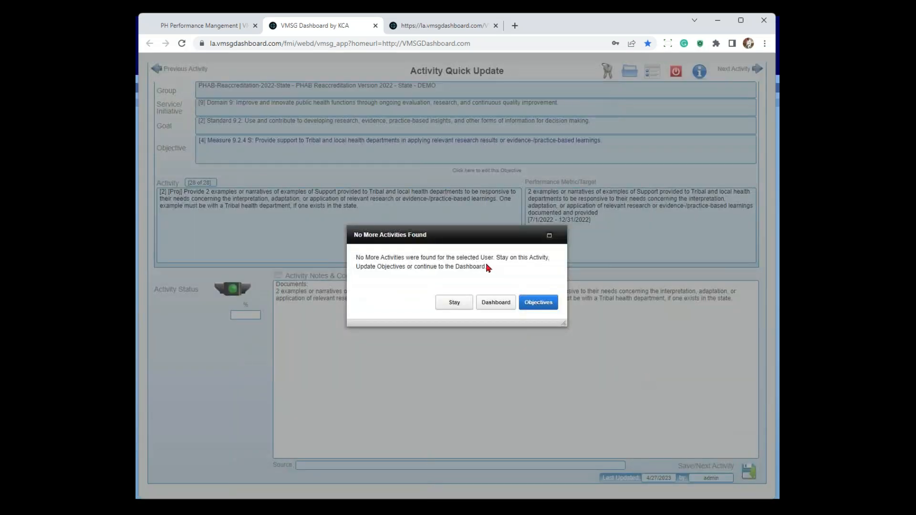
pyautogui.click(539, 304)
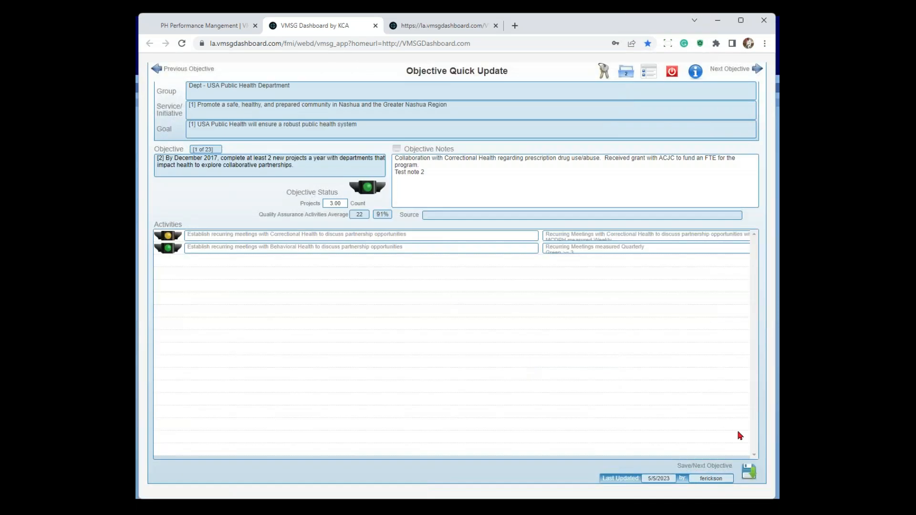
pyautogui.click(750, 473)
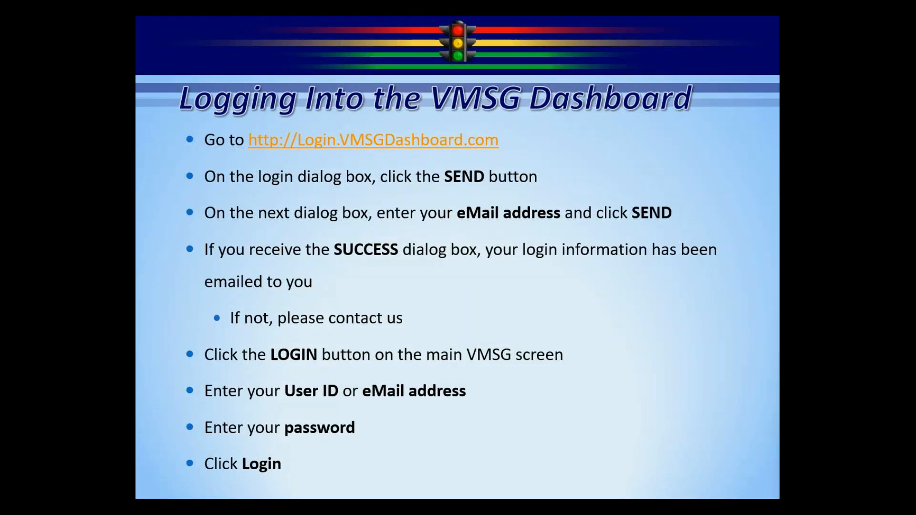
pyautogui.click(622, 342)
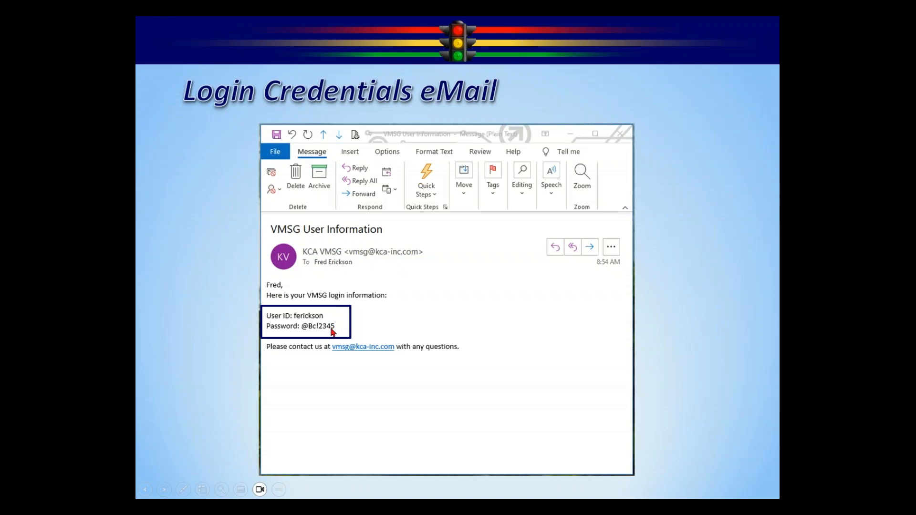
pyautogui.click(527, 317)
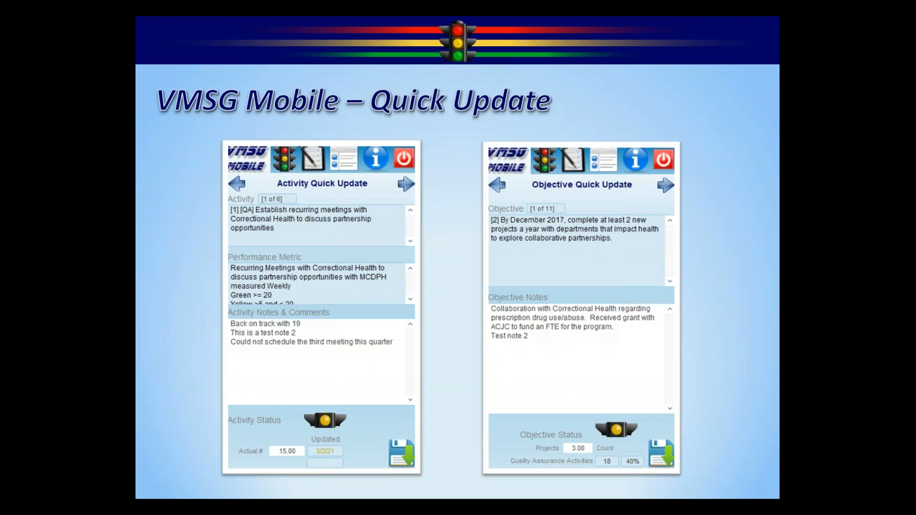
pyautogui.press('Right')
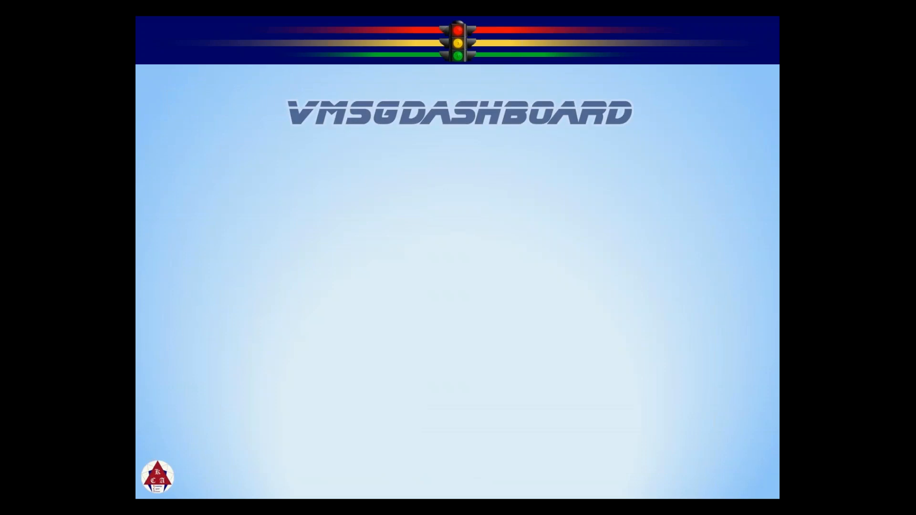